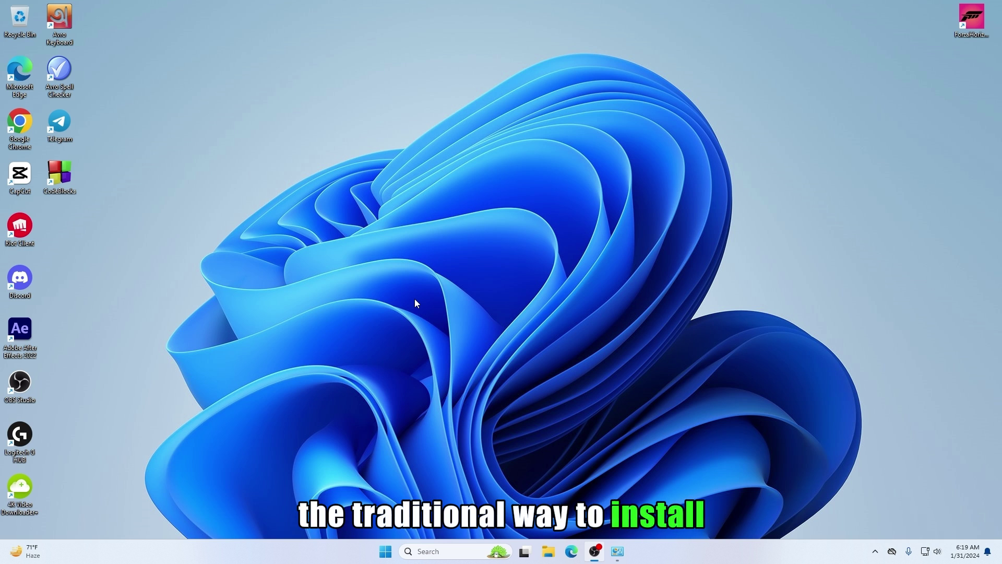
Open Programs and Features in Control Panel and select Microsoft Office LTSC Standard 2021.
click(432, 551)
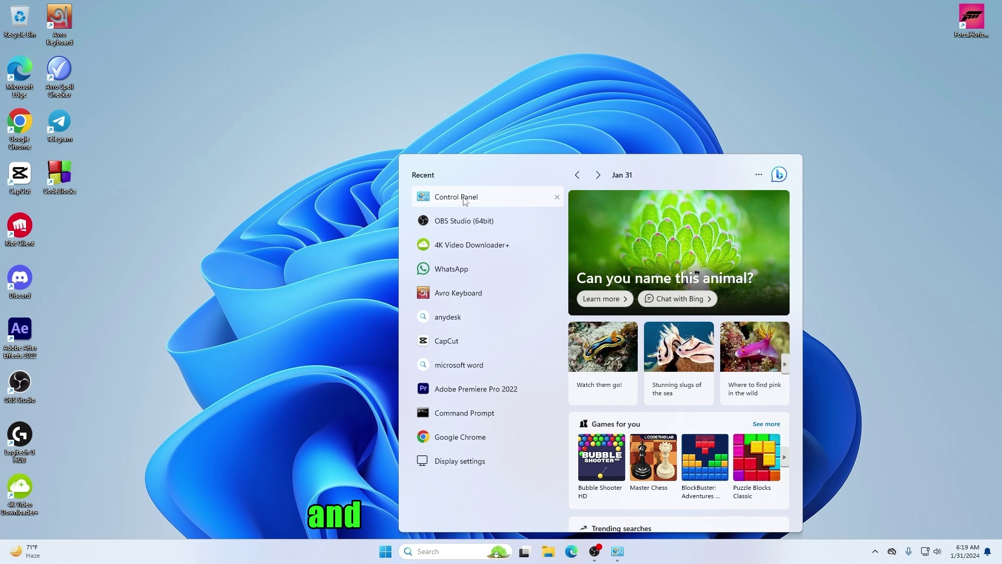
click(458, 202)
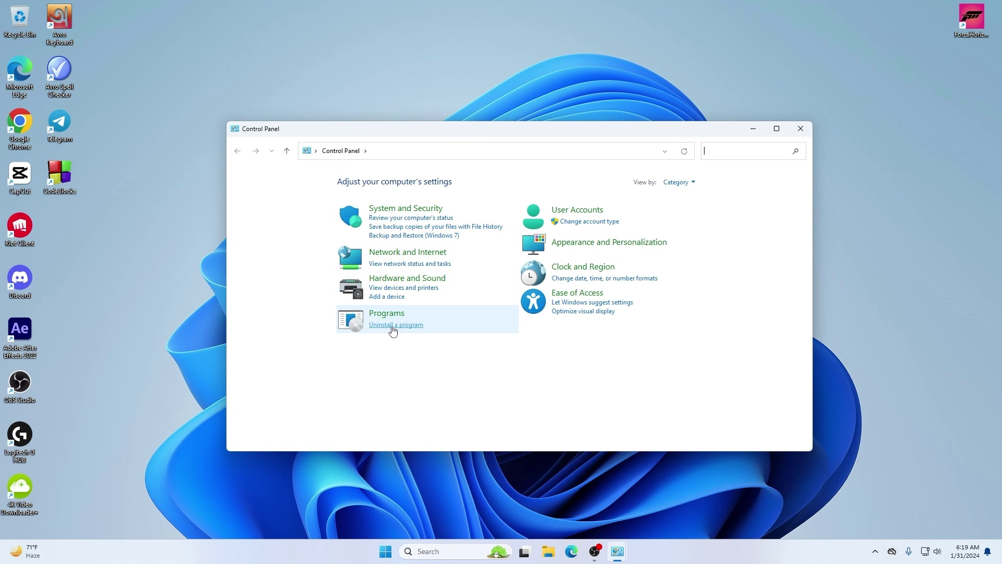
click(397, 329)
scroll(462, 313, down, 4)
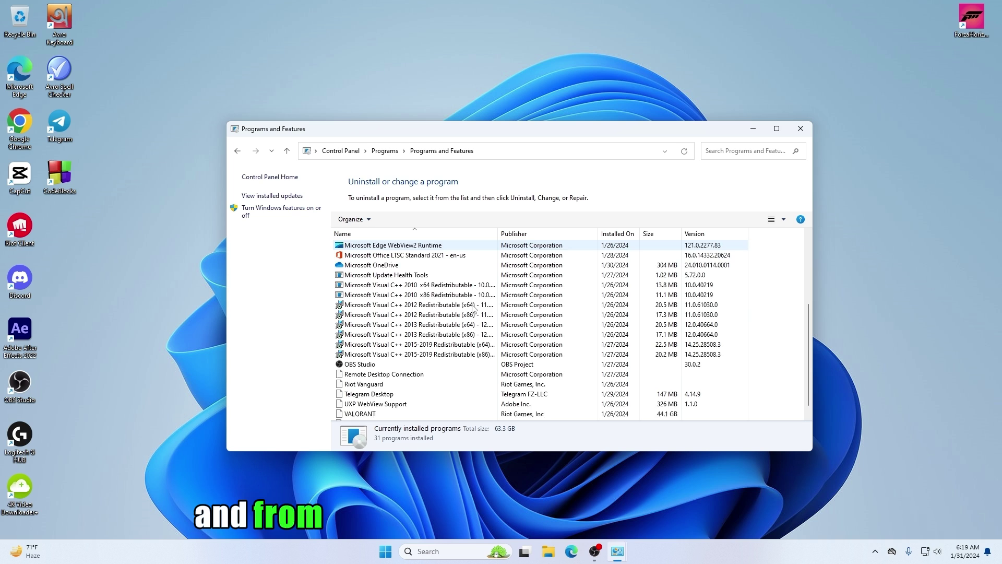
scroll(459, 315, up, 2)
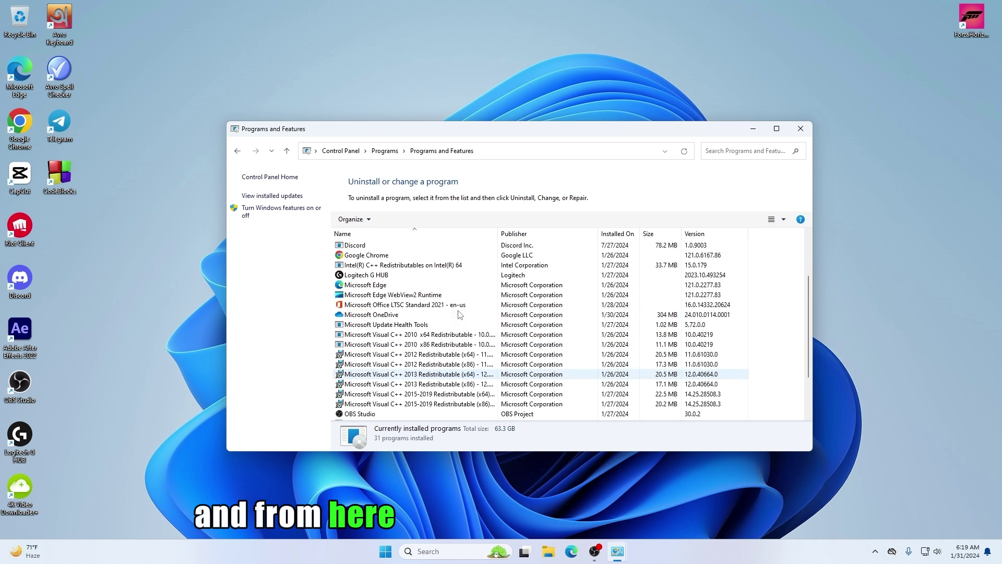
click(403, 307)
right_click(402, 309)
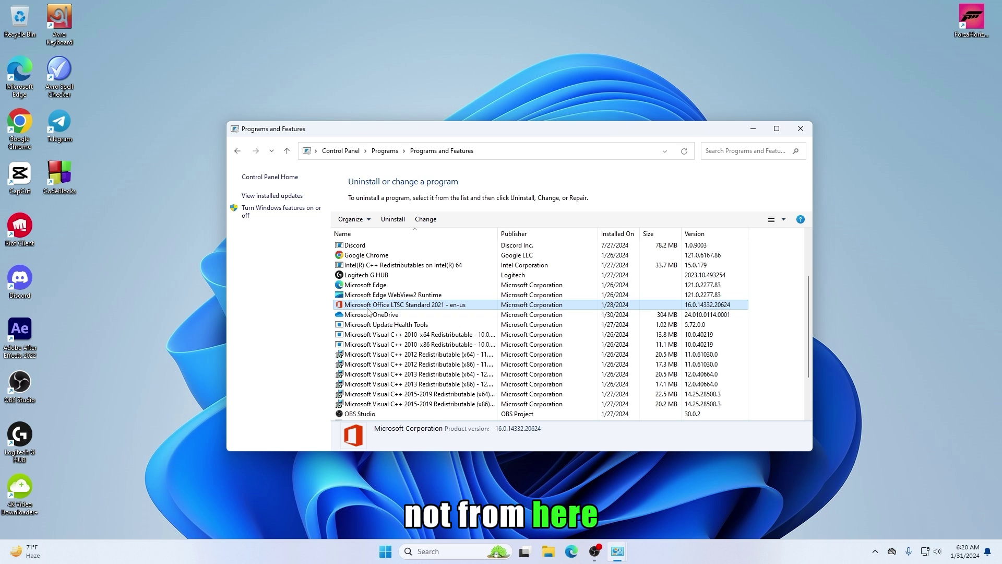
Close Programs and Features and search Bing in Edge for 'microsoft office removal tool'.
click(799, 132)
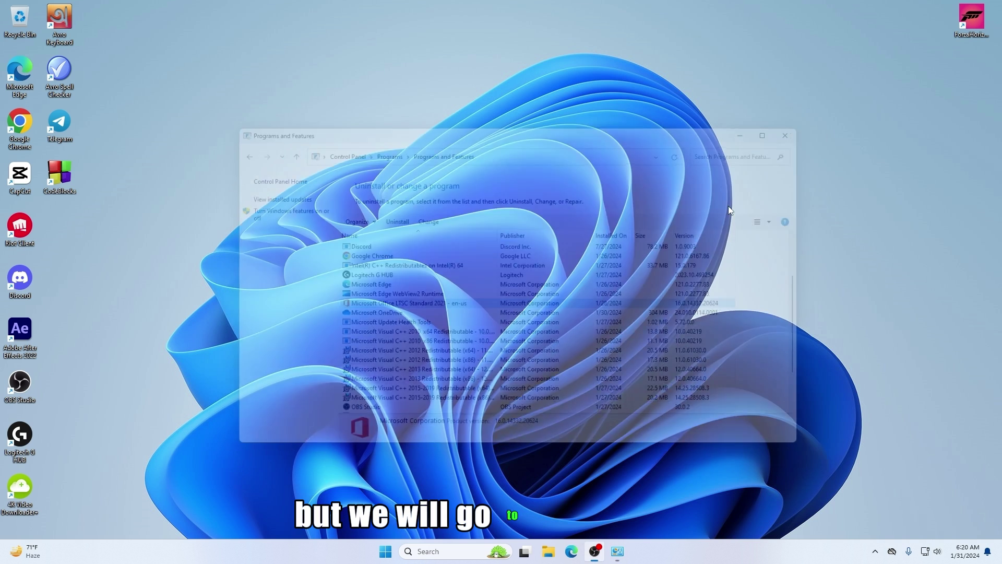
click(571, 551)
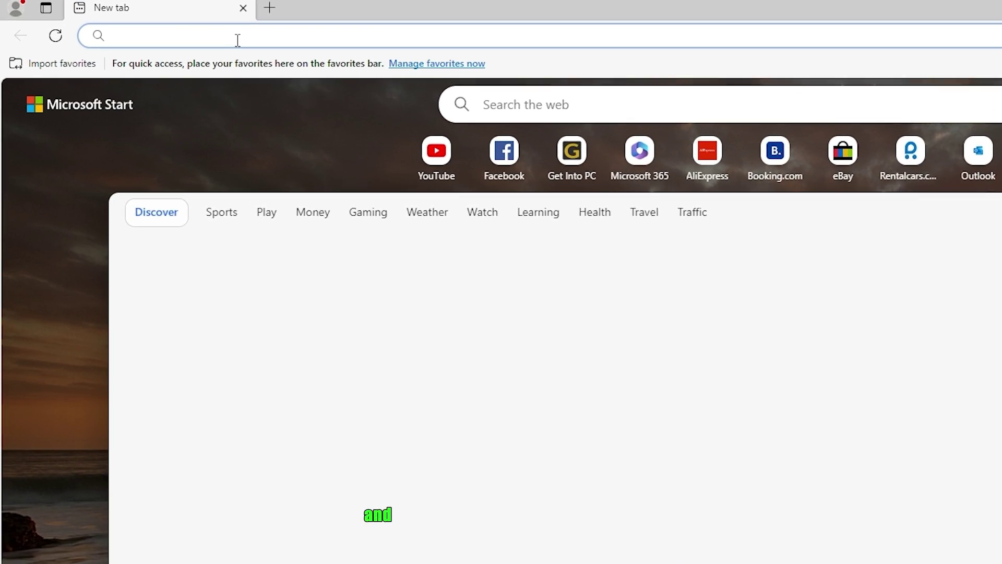
click(252, 42)
key(Down)
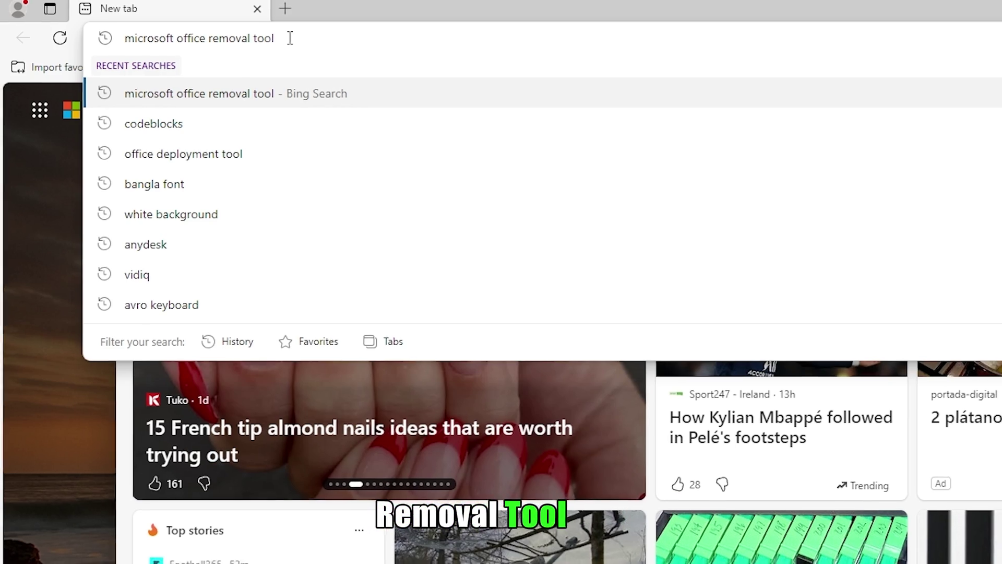
key(Return)
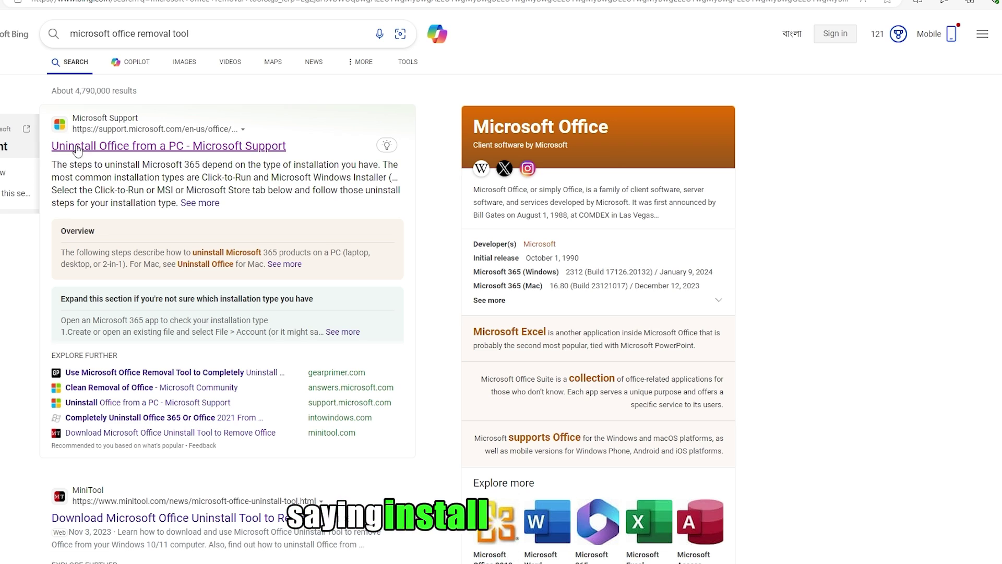
Open the Microsoft Support article 'Uninstall Office from a PC' and scroll through it.
click(187, 148)
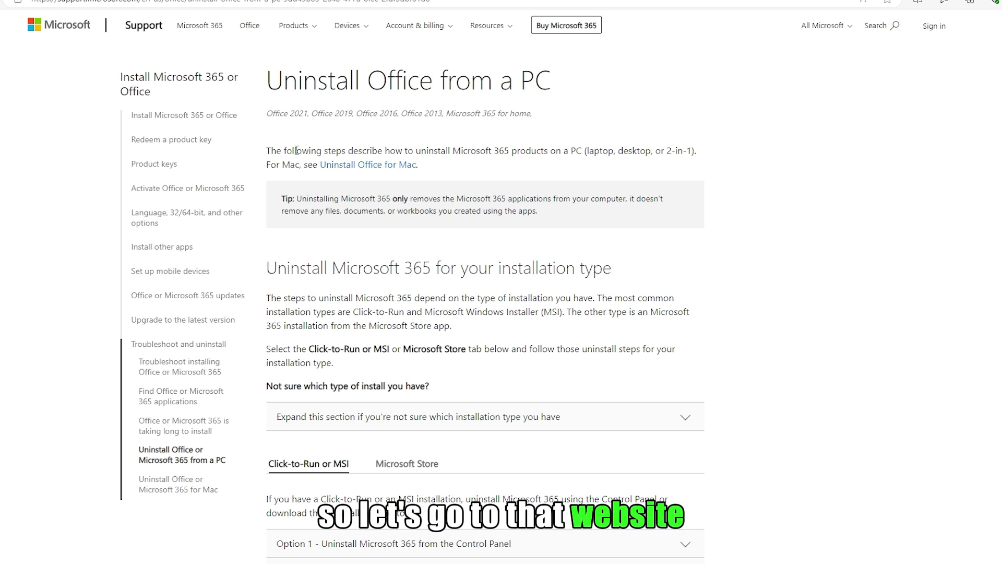
scroll(452, 240, down, 3)
scroll(452, 240, down, 5)
scroll(280, 194, down, 1)
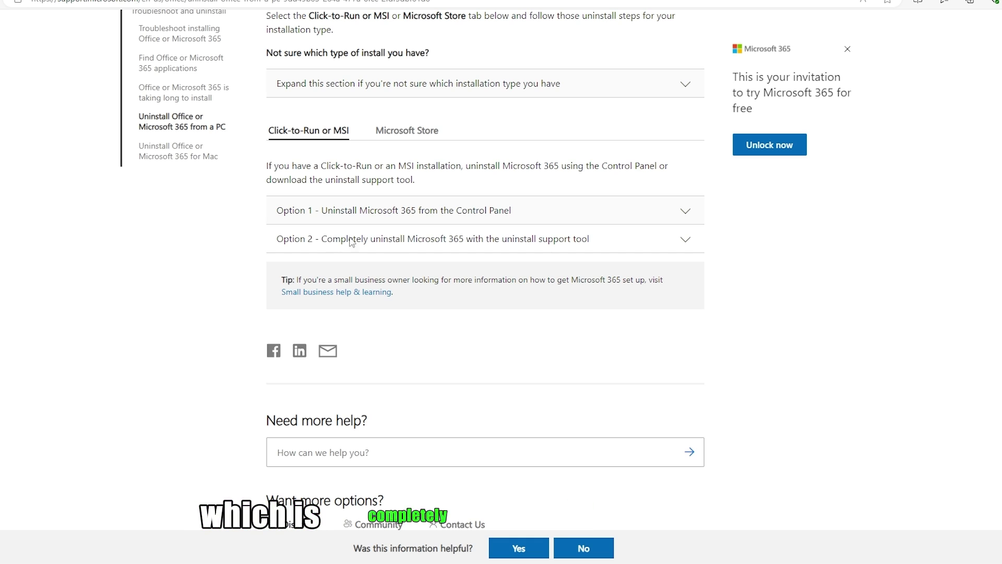
Expand Option 2 and download the uninstall support tool, SetupProd_OffScrub.exe.
click(400, 241)
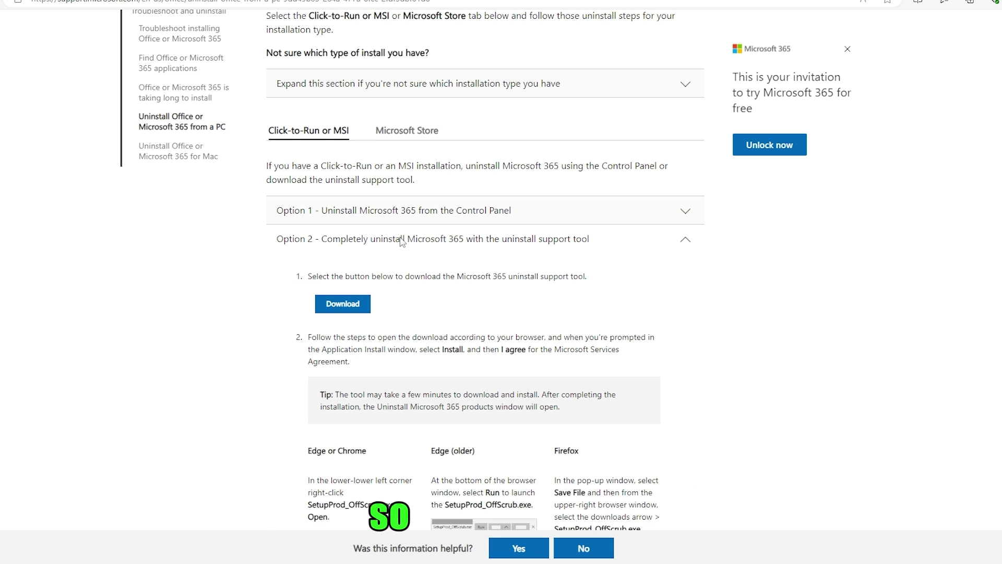
scroll(561, 260, down, 2)
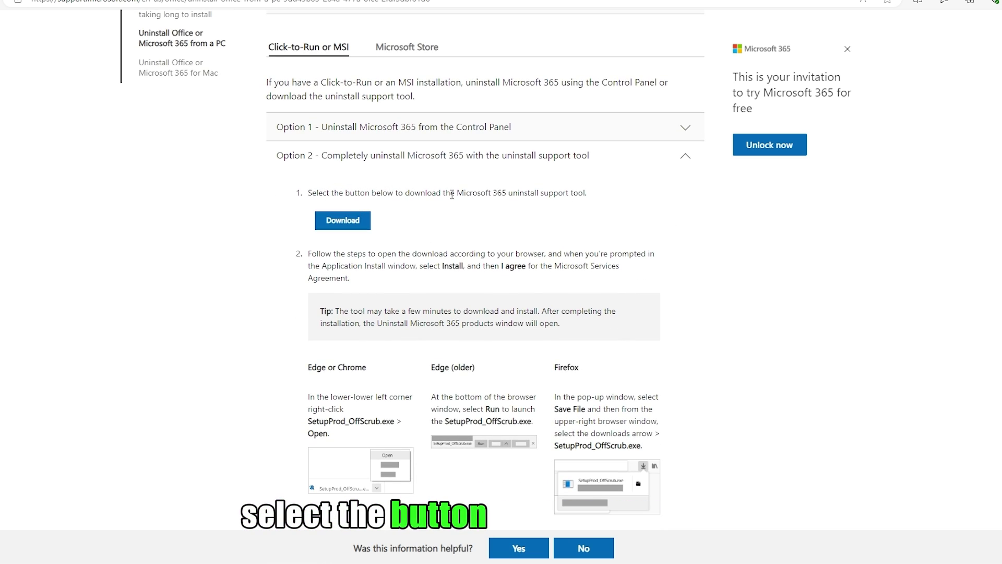
drag(457, 193, 590, 200)
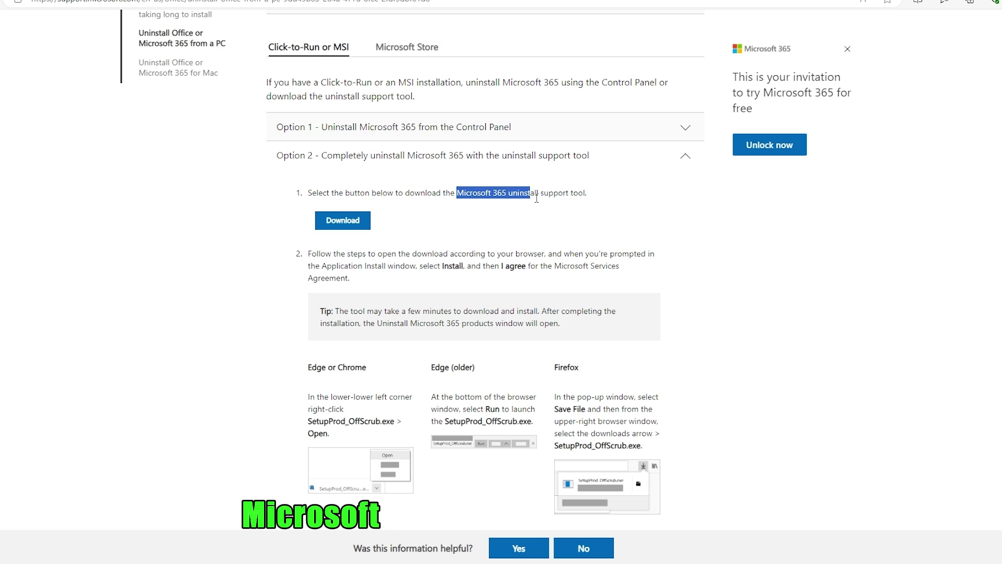
click(590, 202)
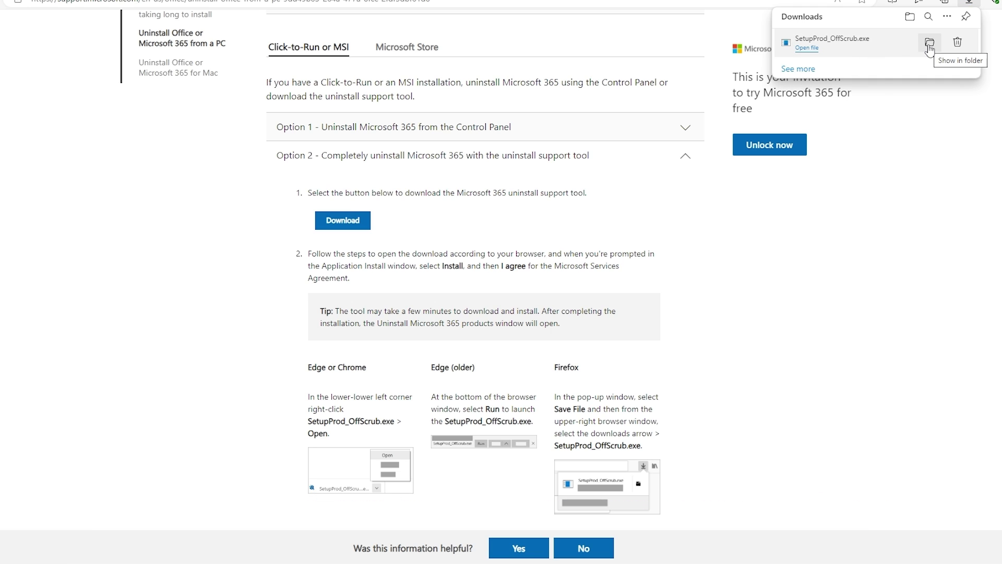
Move SetupProd_OffScrub from the Downloads folder onto the desktop, then close Explorer.
click(929, 45)
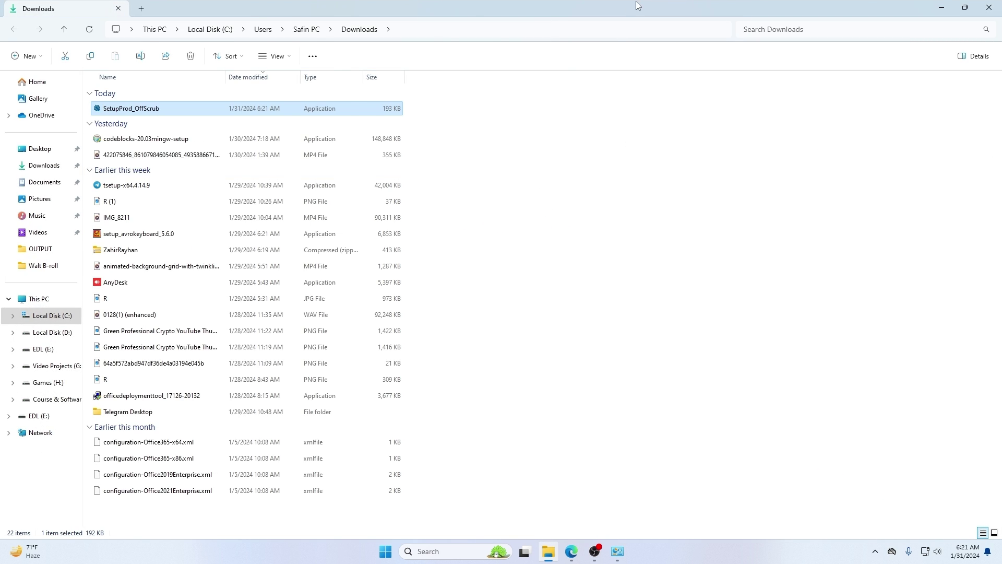
double_click(635, 1)
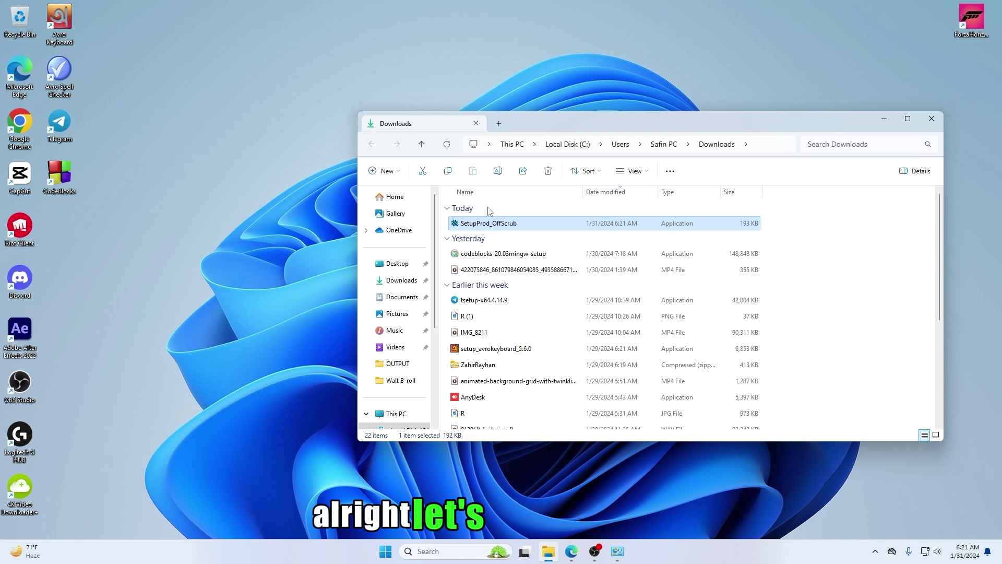
drag(489, 222, 218, 235)
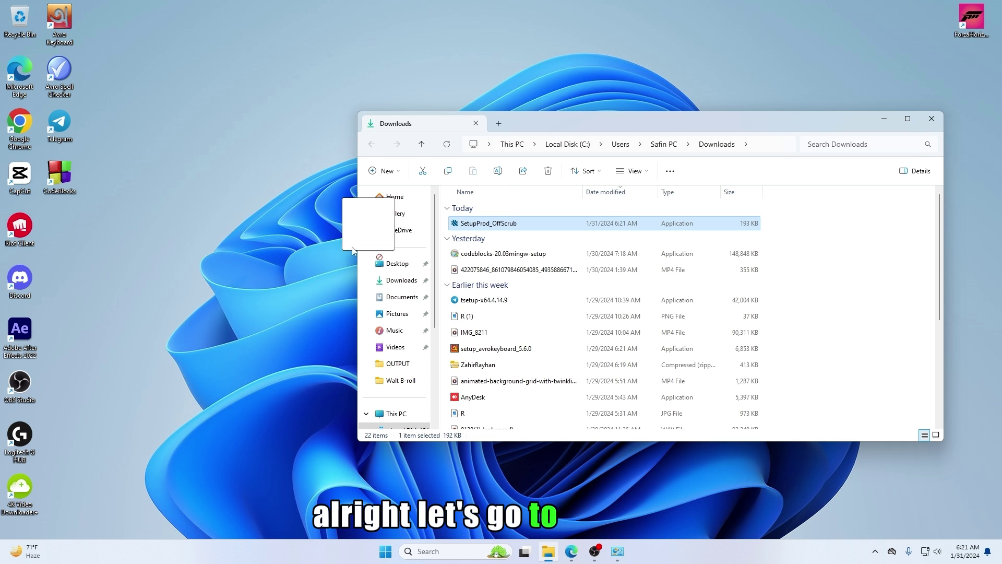
click(937, 123)
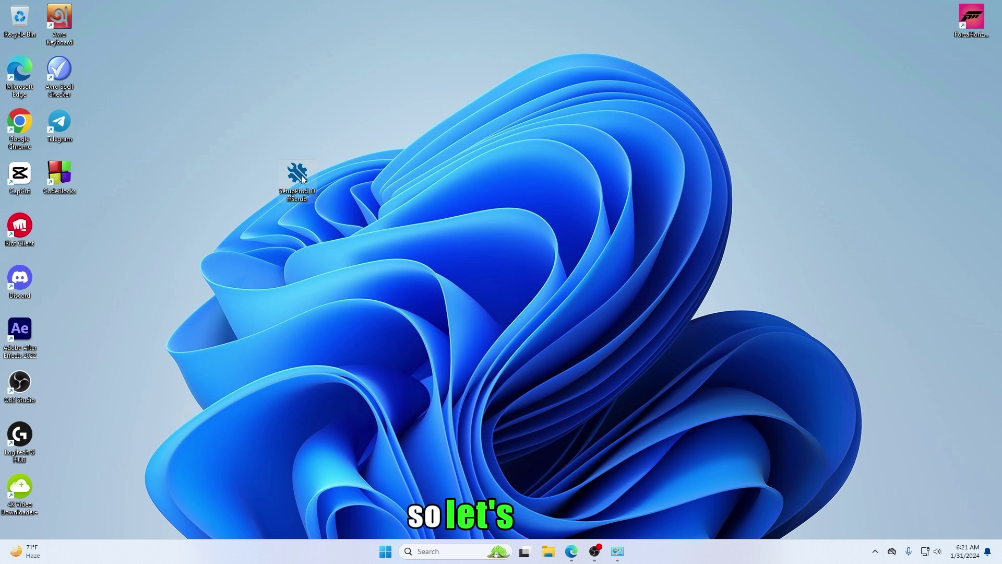
Run SetupProd_OffScrub and accept the security prompt to install Microsoft Support and Recovery Assistant.
double_click(301, 174)
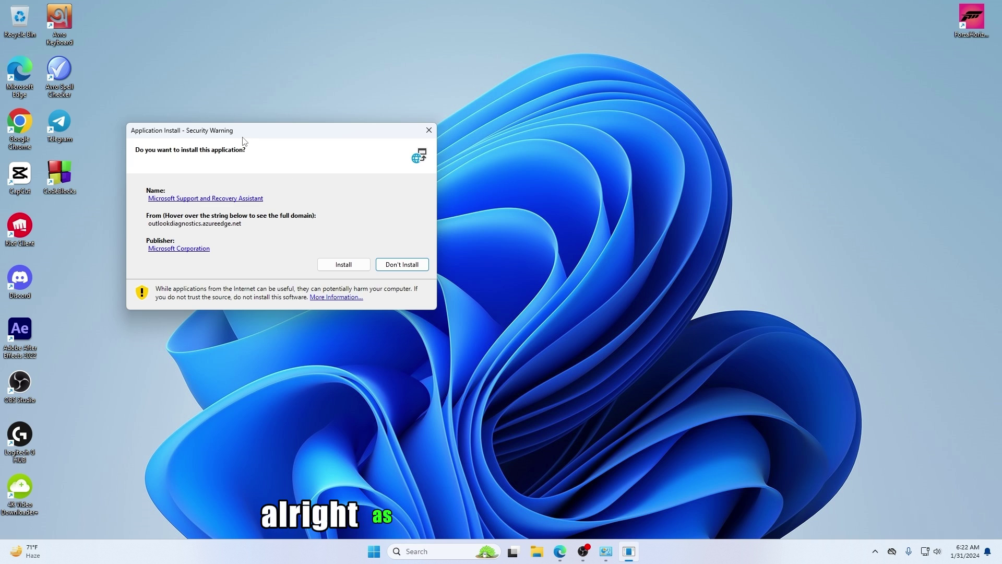
mouse_move(243, 141)
mouse_down()
mouse_move(425, 129)
mouse_move(443, 107)
mouse_up()
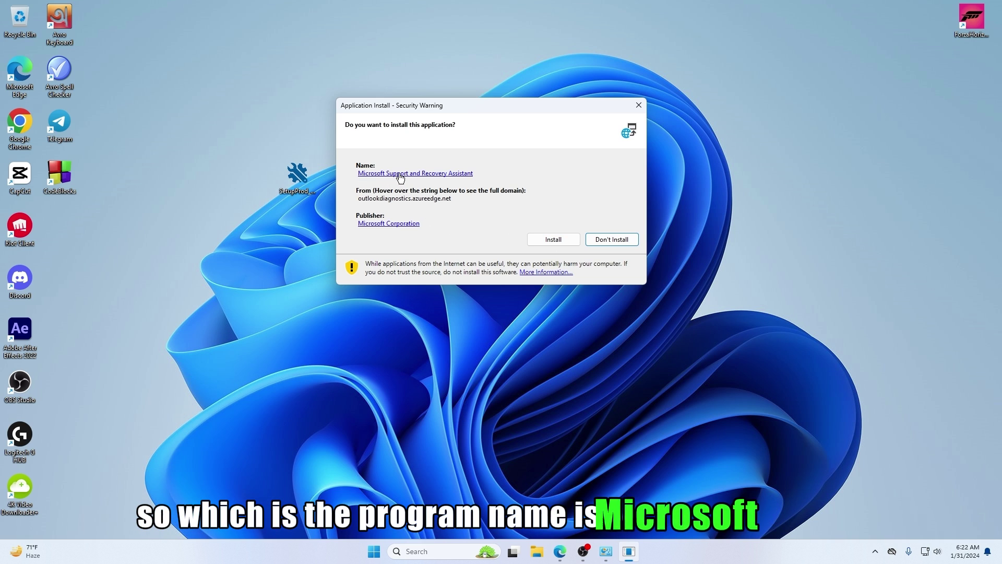
drag(464, 107, 459, 121)
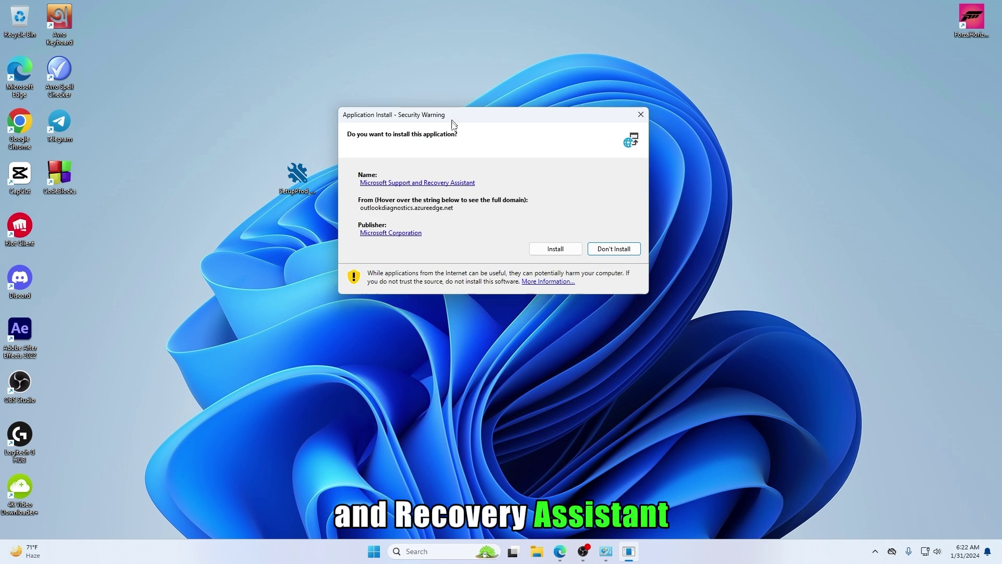
click(547, 254)
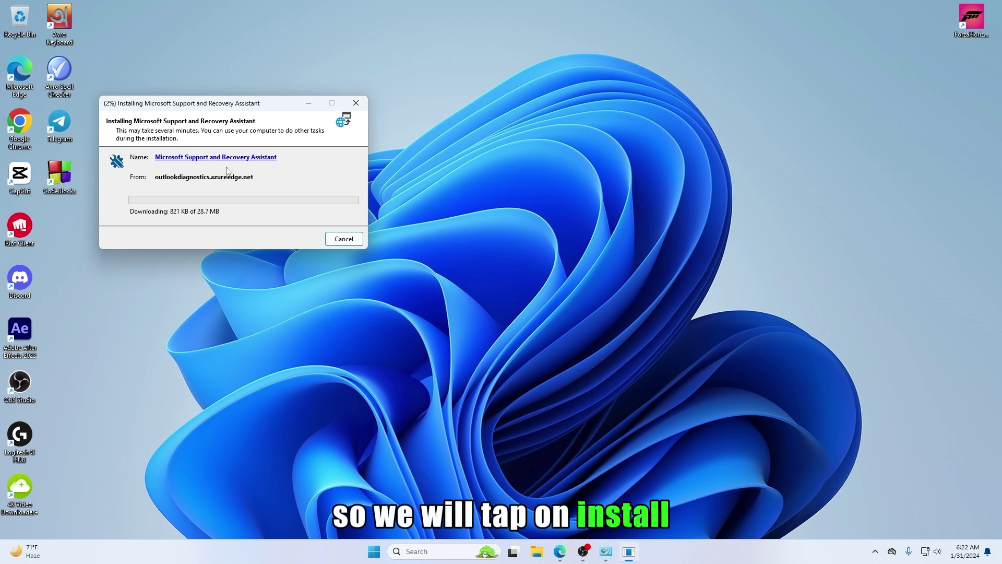
mouse_move(215, 108)
mouse_down()
mouse_move(514, 147)
mouse_move(475, 130)
mouse_up()
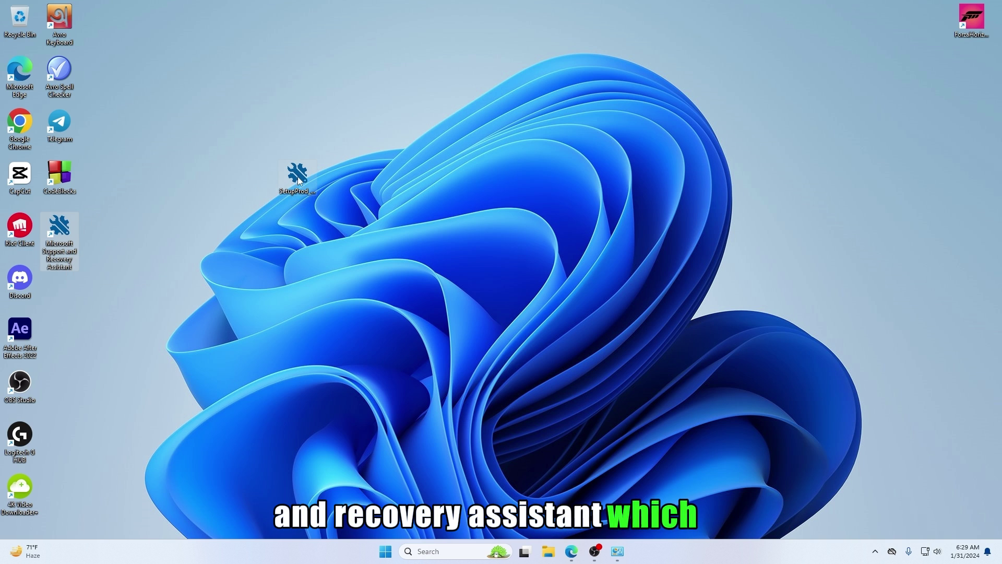
Launch Microsoft Support and Recovery Assistant and choose Office & Office Apps as the problem app.
double_click(61, 232)
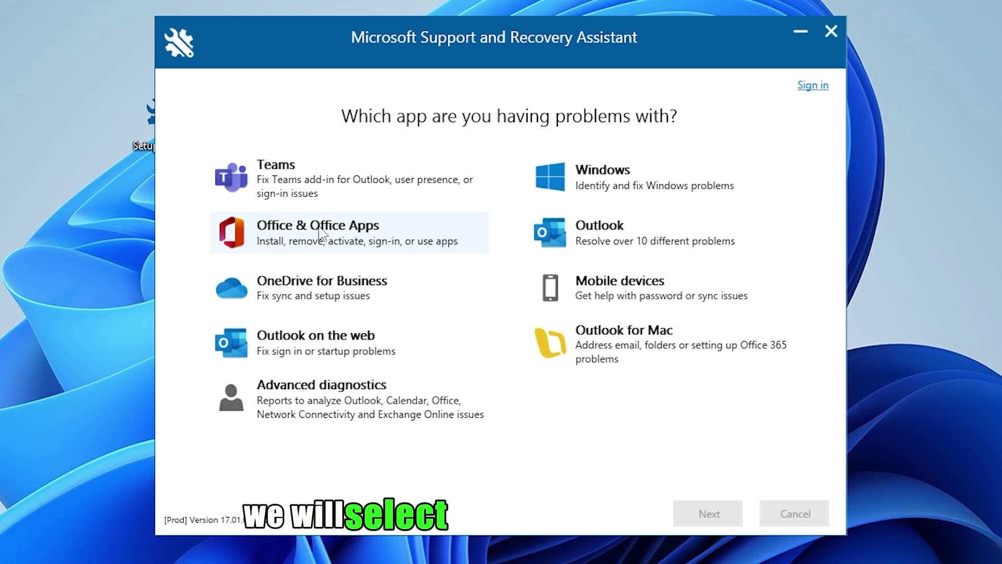
click(331, 229)
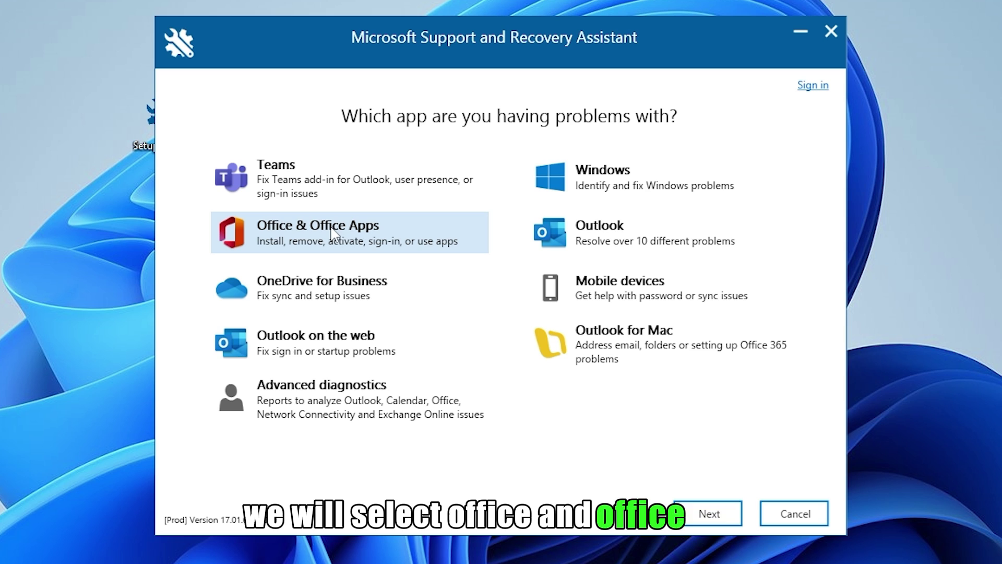
click(709, 512)
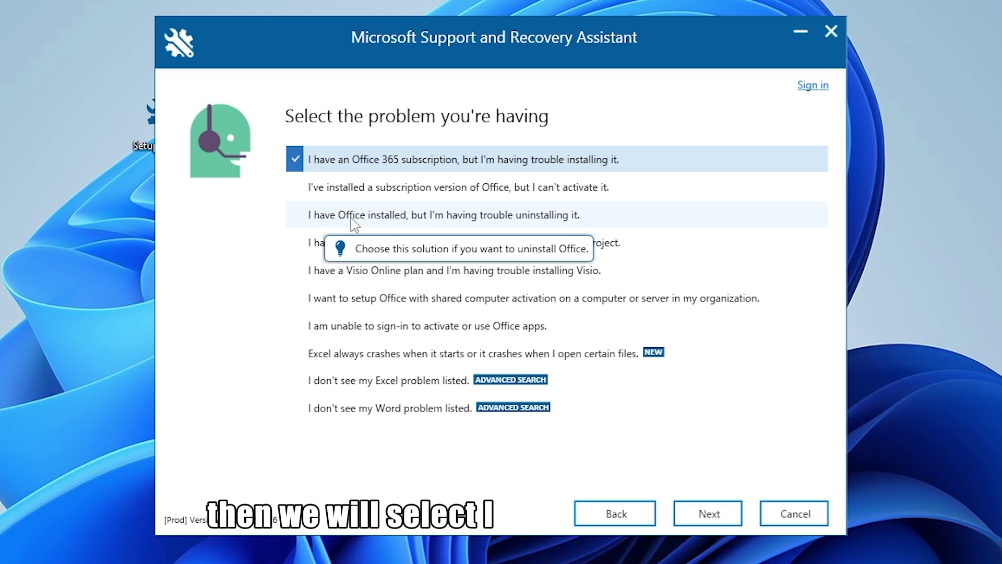
Pick the Office uninstall problem, answer Yes for this machine, and start troubleshooting.
click(473, 225)
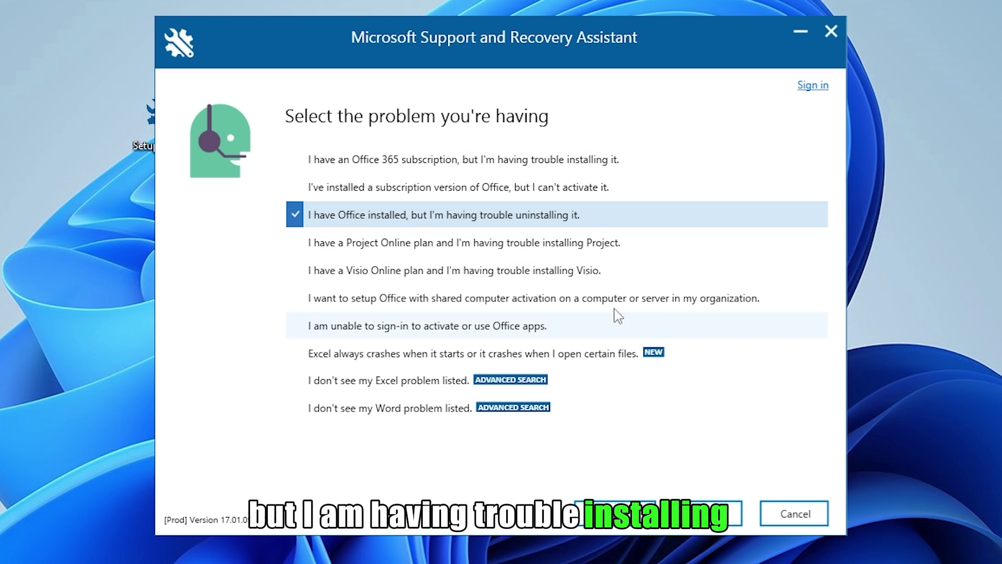
click(694, 505)
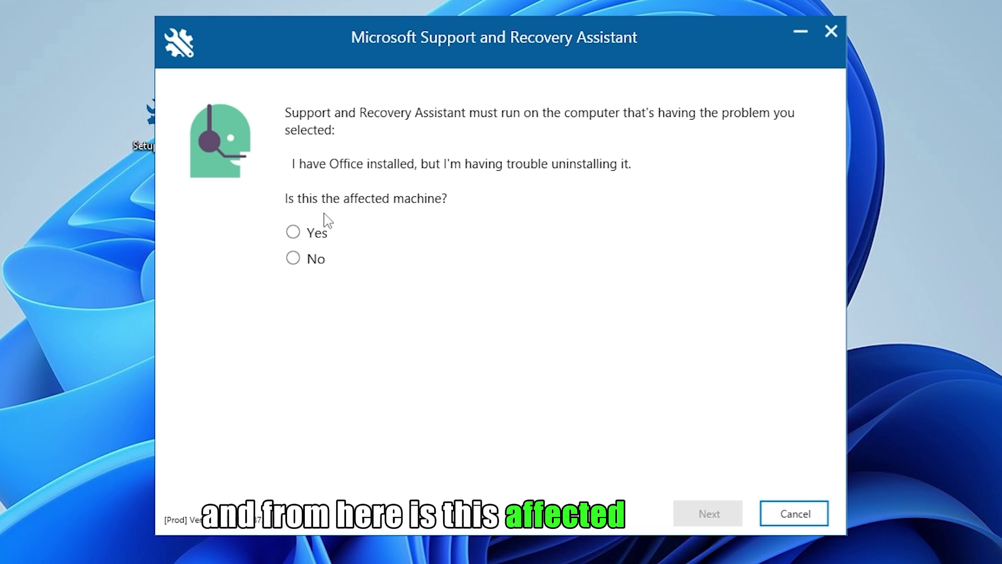
click(293, 232)
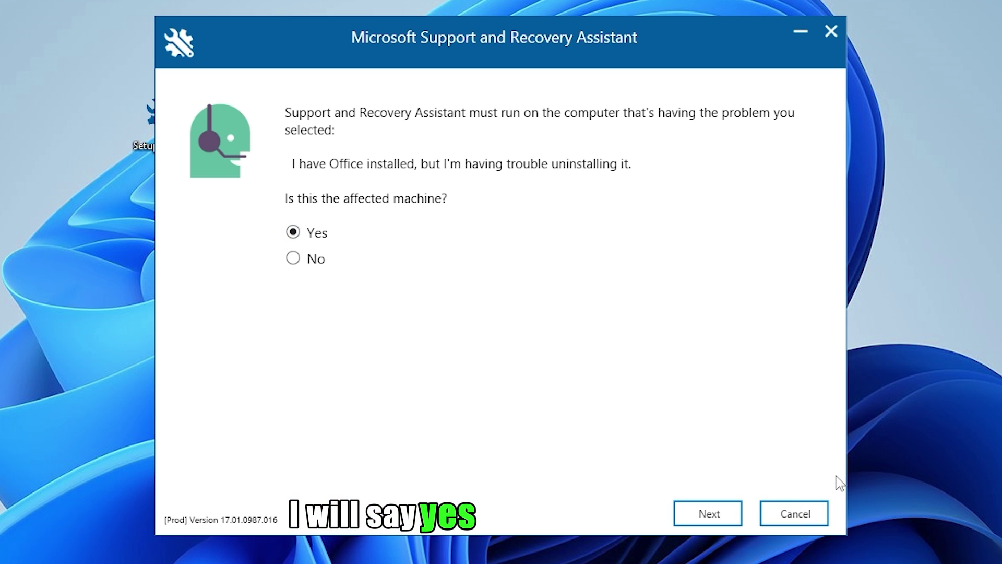
click(732, 510)
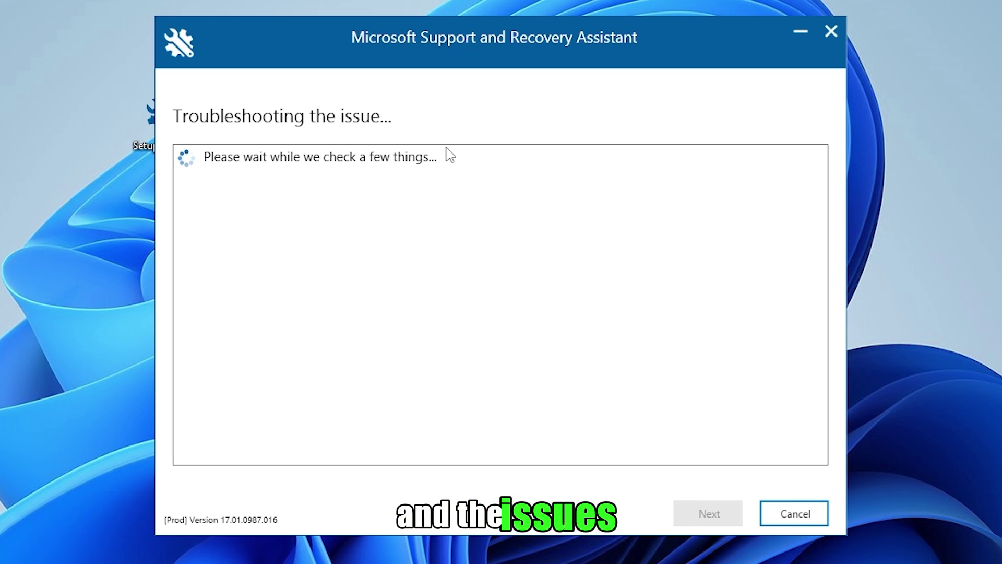
Select Microsoft 365 from the Office versions dropdown as the version to remove.
click(457, 256)
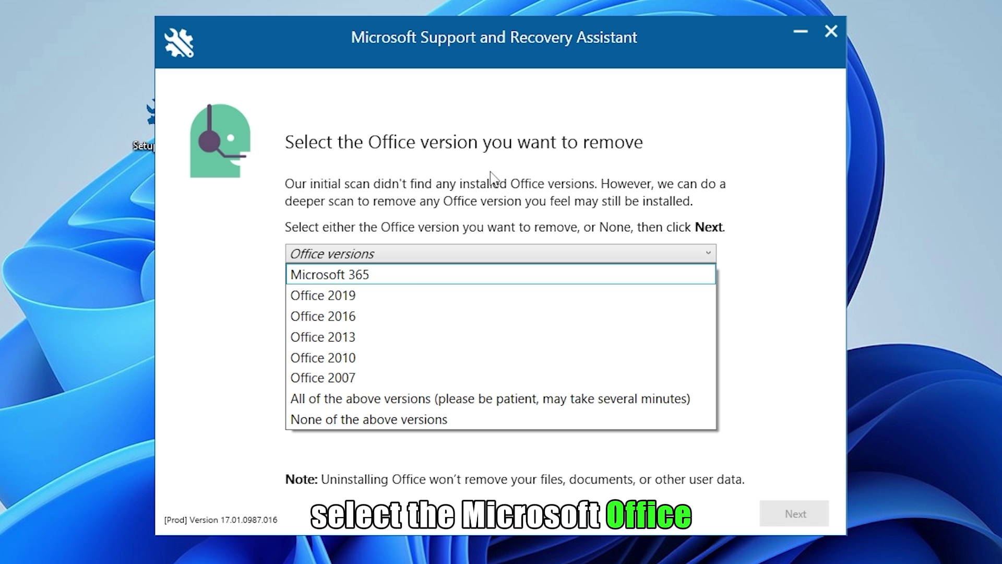
key(End)
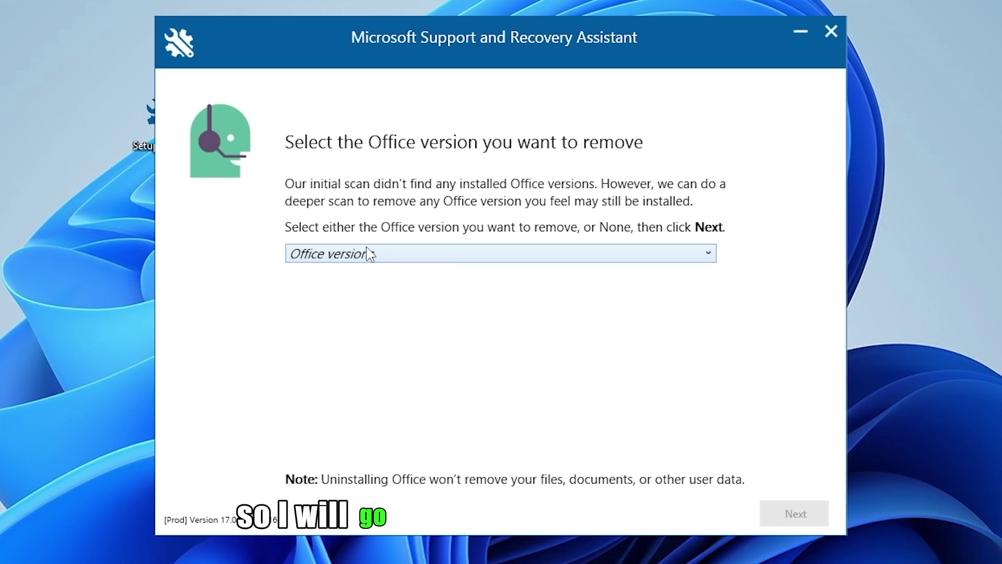
click(368, 254)
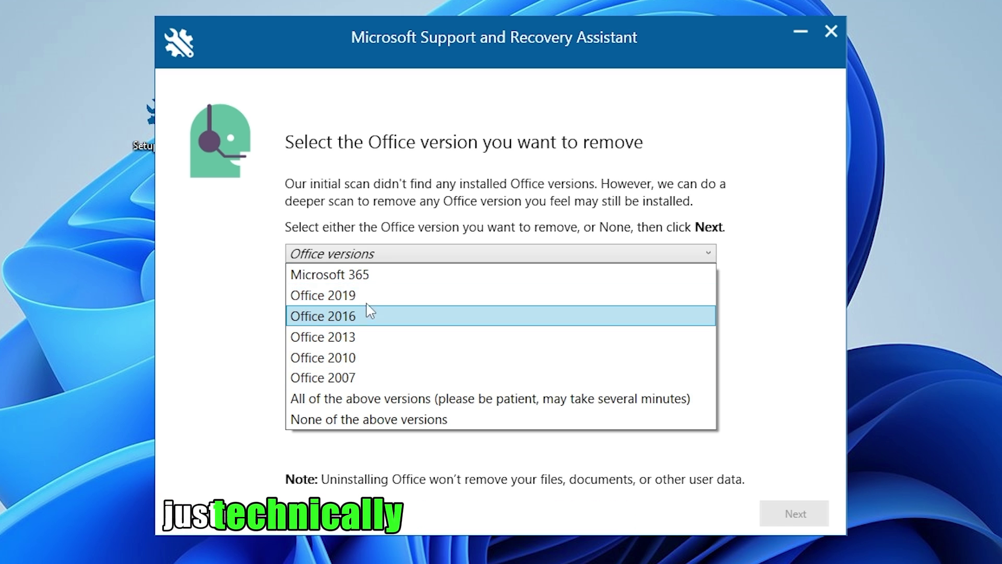
click(365, 277)
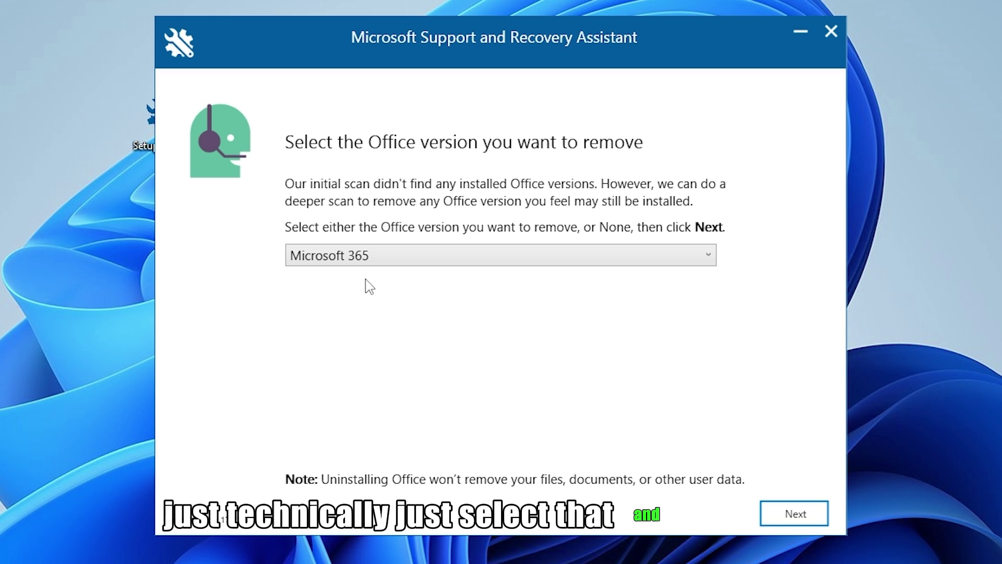
Confirm 'I have saved all my work' and run the Office uninstall through to the restart prompt.
click(774, 513)
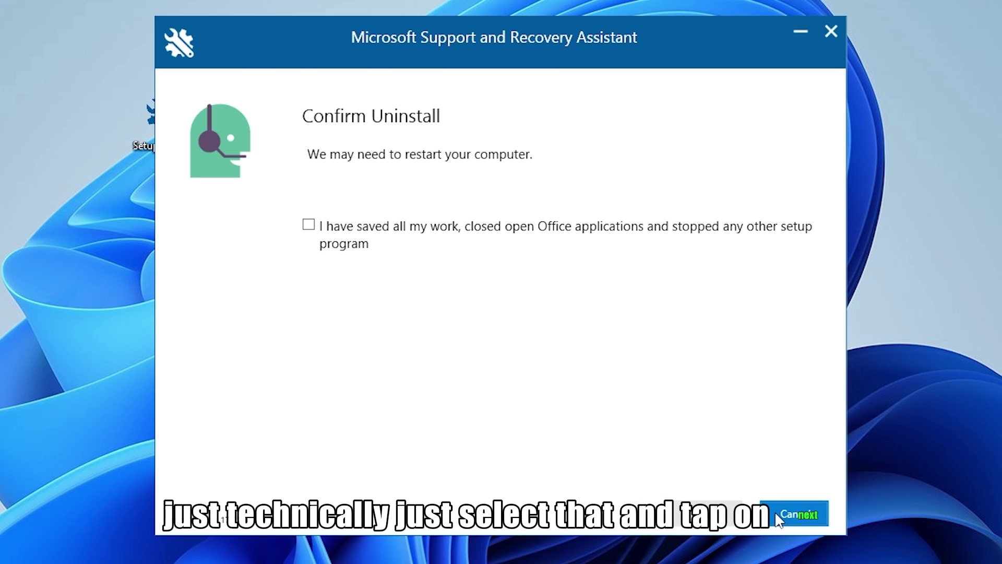
click(307, 227)
click(685, 513)
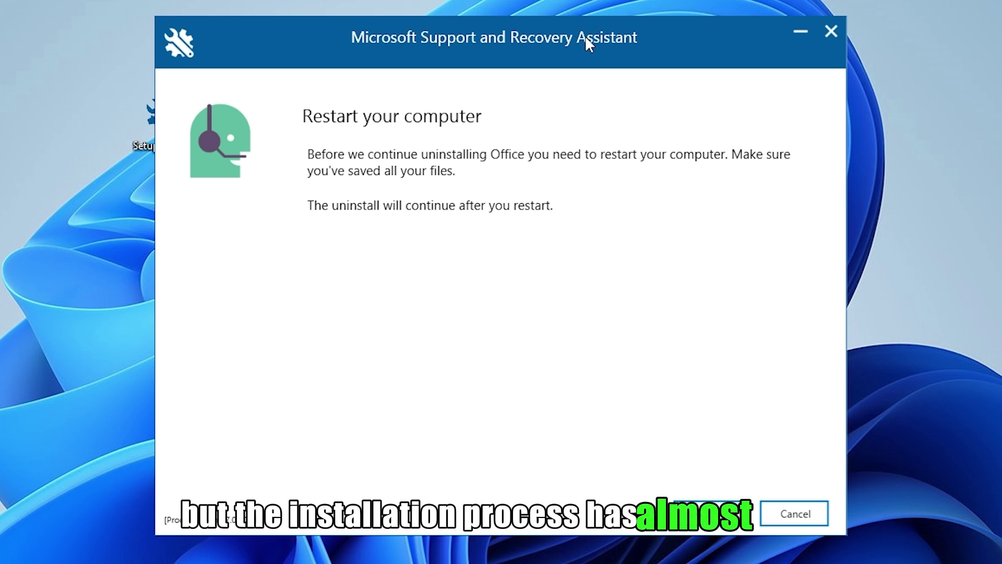
drag(586, 38, 588, 26)
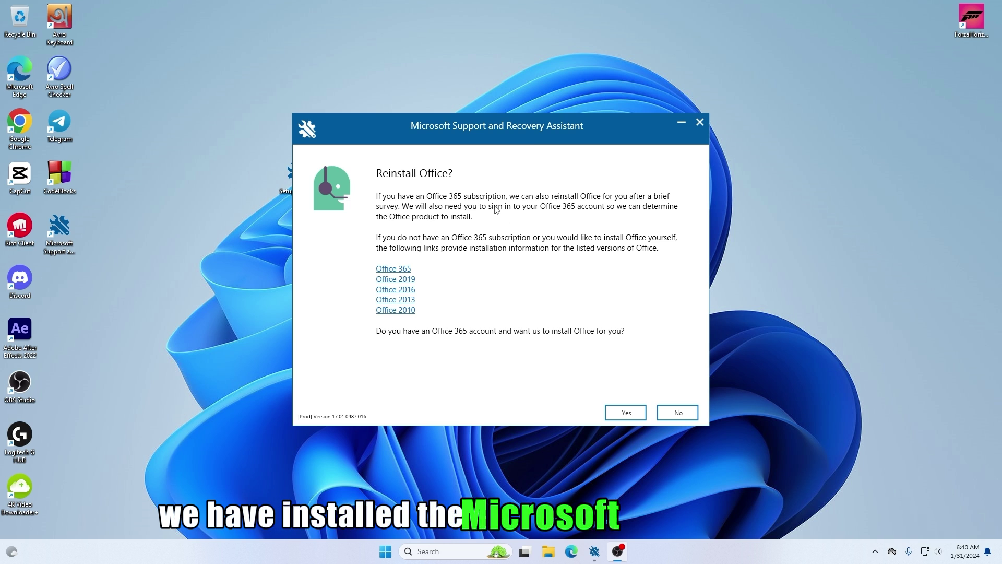
Decline reinstalling Office, answer No on the feedback page, and submit it.
mouse_move(481, 128)
mouse_down()
mouse_move(465, 112)
mouse_move(463, 124)
mouse_up()
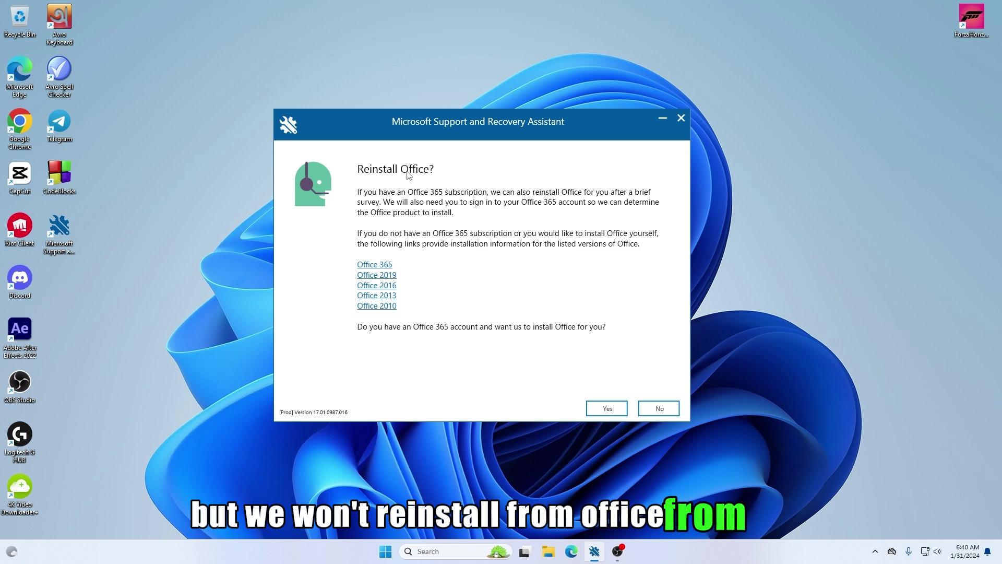
click(660, 409)
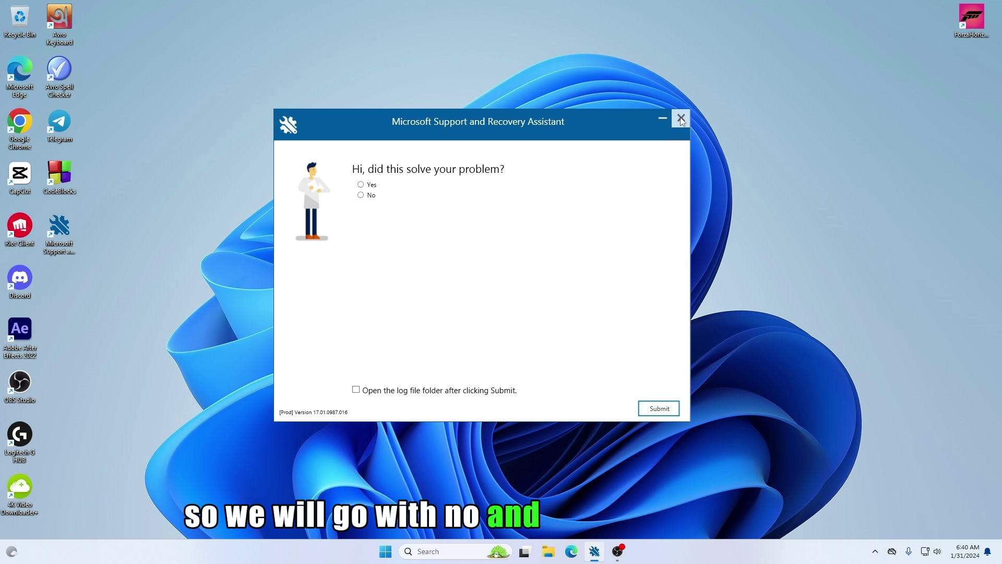
click(368, 196)
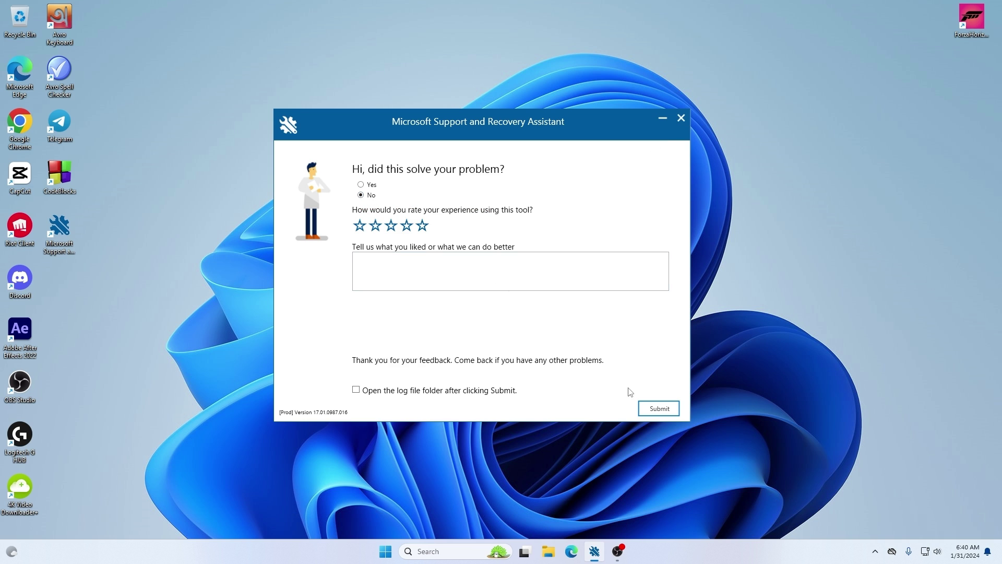
click(659, 410)
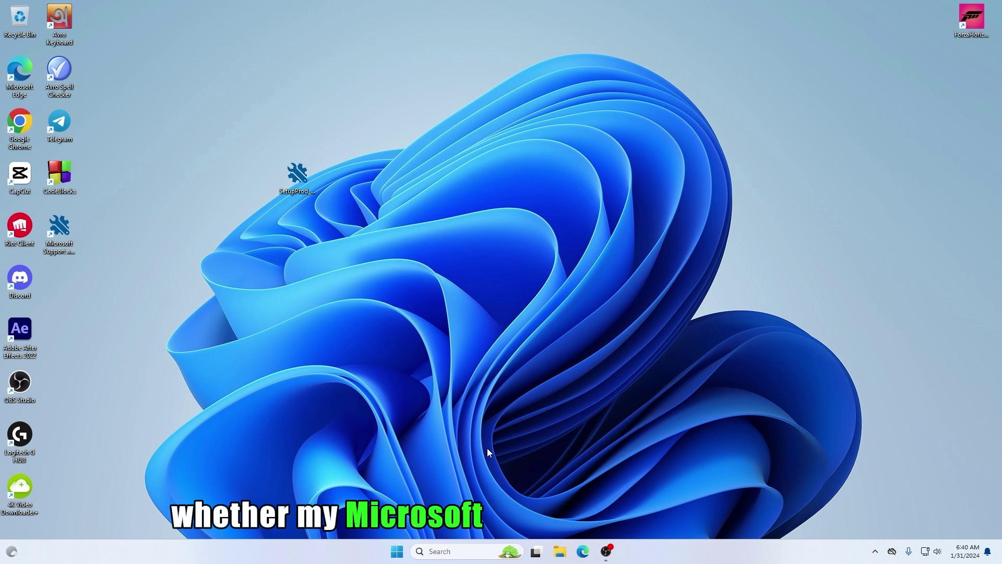
Reopen Control Panel's Programs and Features list of installed programs.
click(452, 549)
click(474, 195)
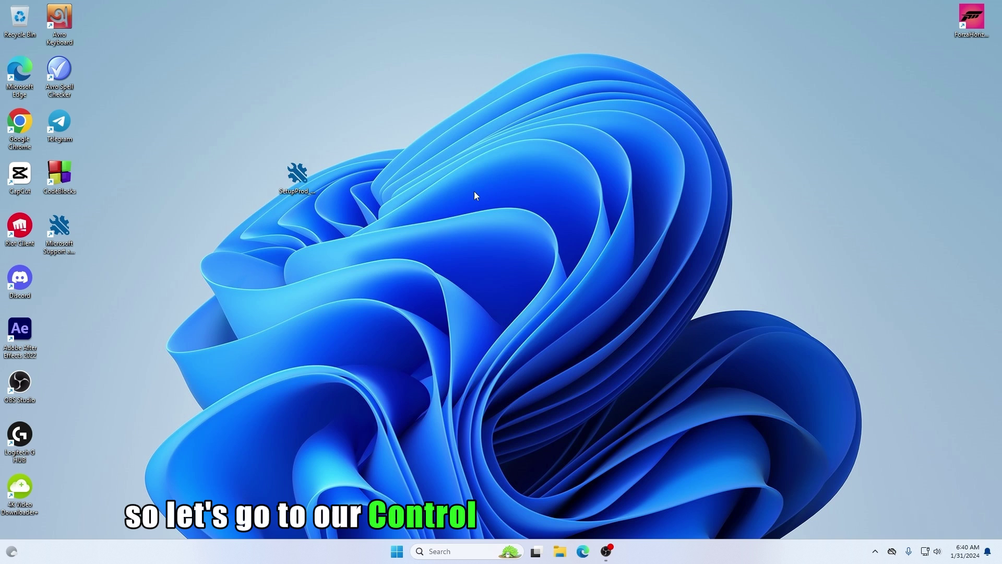
click(382, 319)
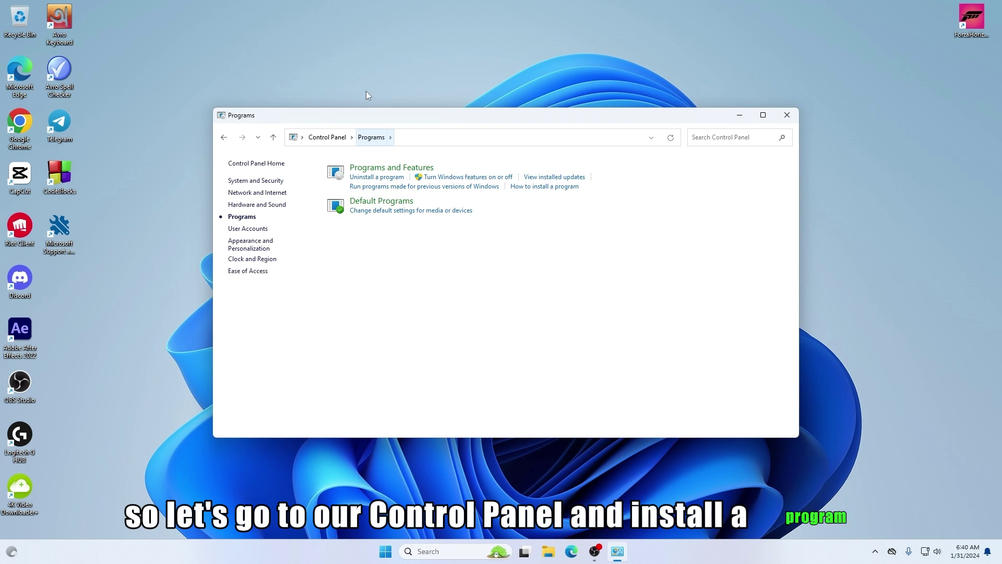
click(327, 137)
click(376, 315)
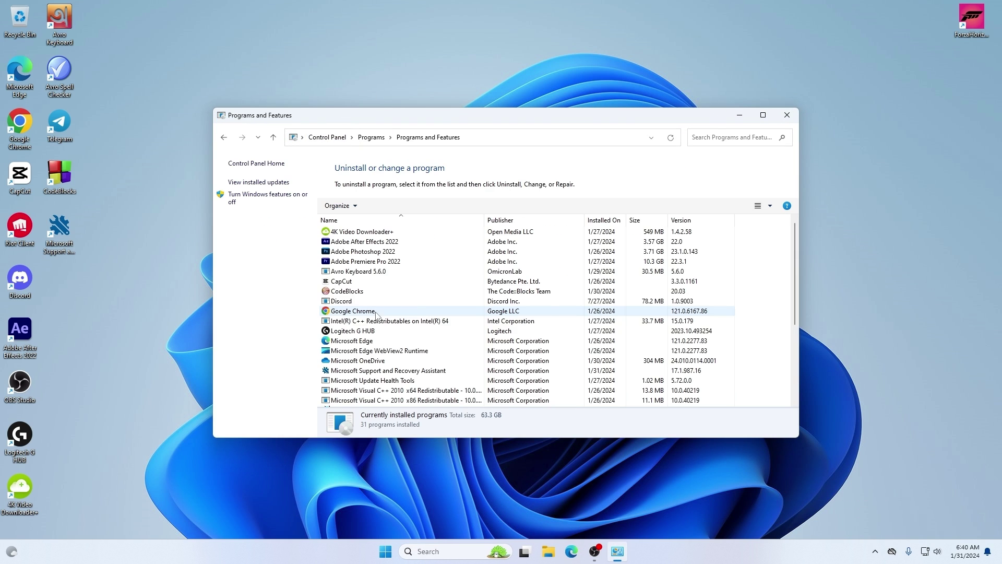
Scroll the list to confirm Office is gone and select the Microsoft Support and Recovery Assistant entry.
scroll(433, 290, down, 2)
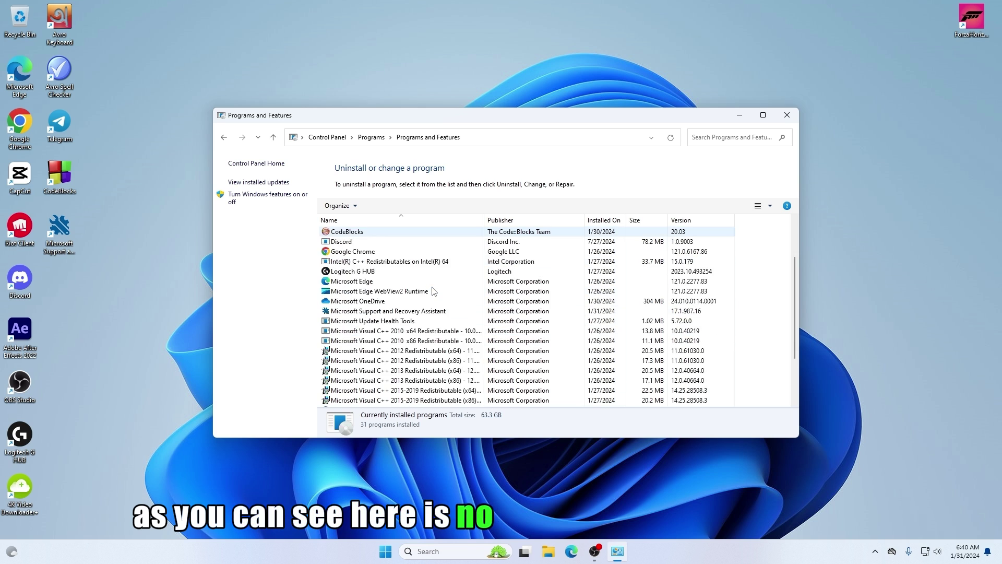
scroll(433, 291, down, 3)
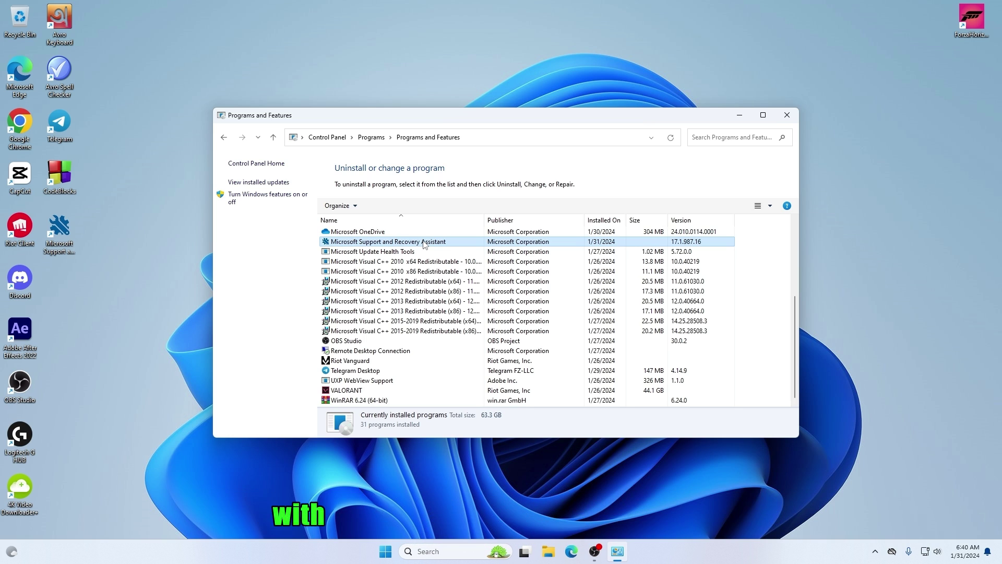
click(424, 242)
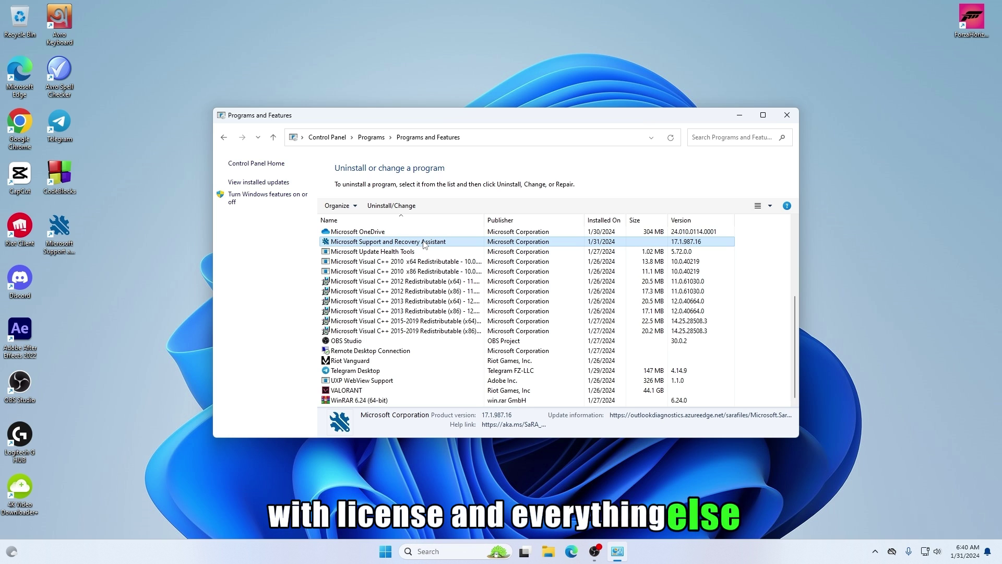
right_click(424, 244)
click(412, 242)
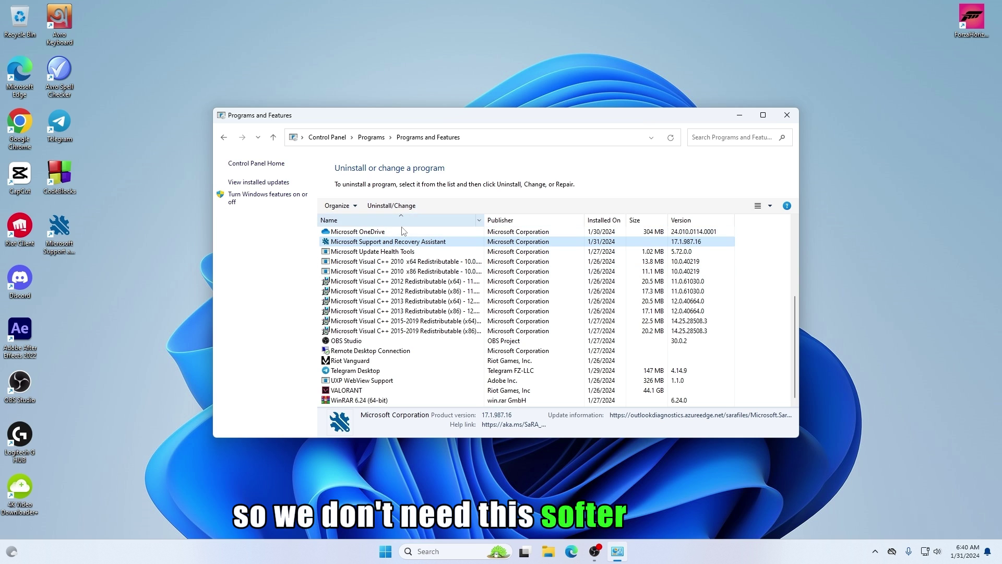
Uninstall Microsoft Support and Recovery Assistant, choosing 'Remove the application from this computer'.
right_click(409, 246)
click(409, 246)
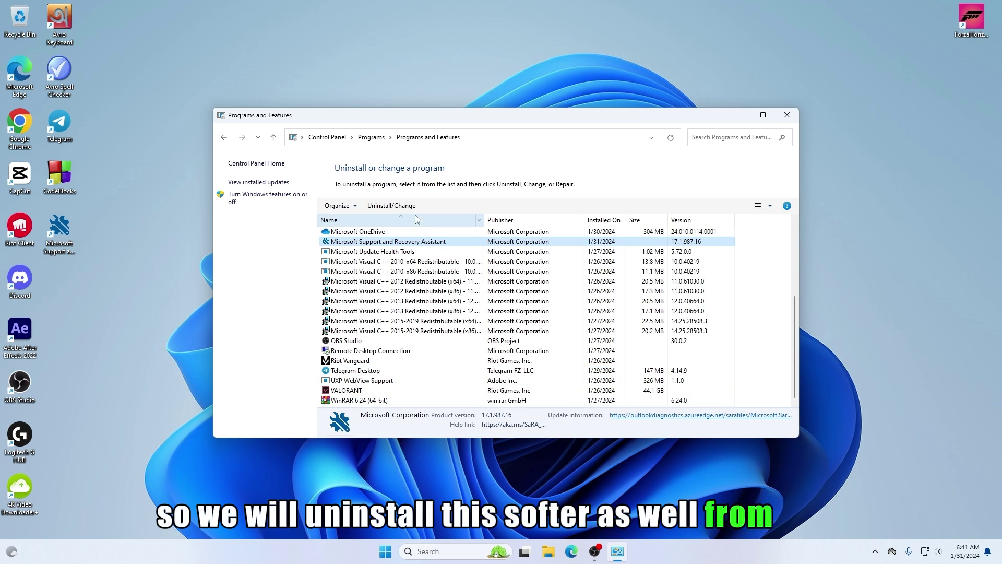
click(392, 205)
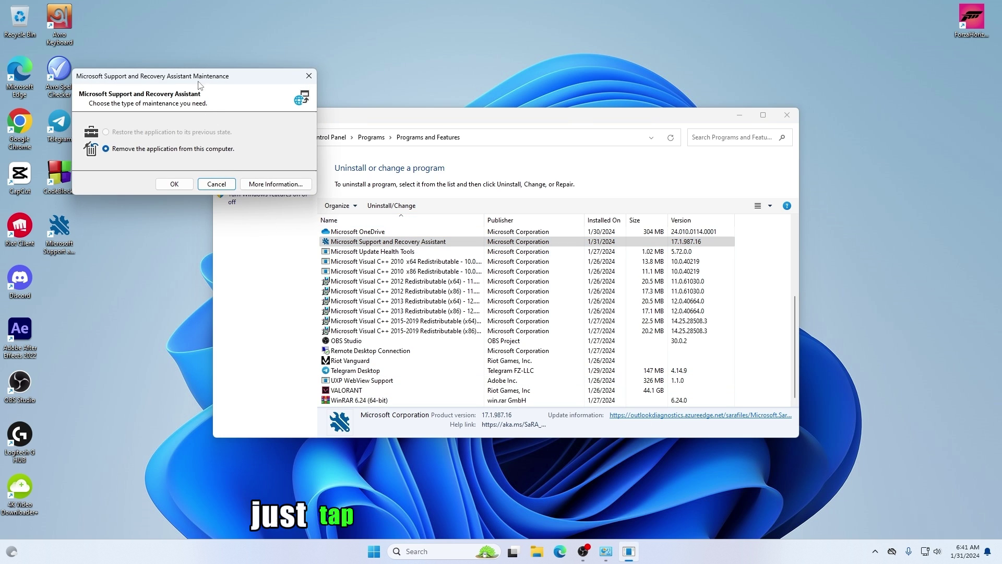
click(175, 184)
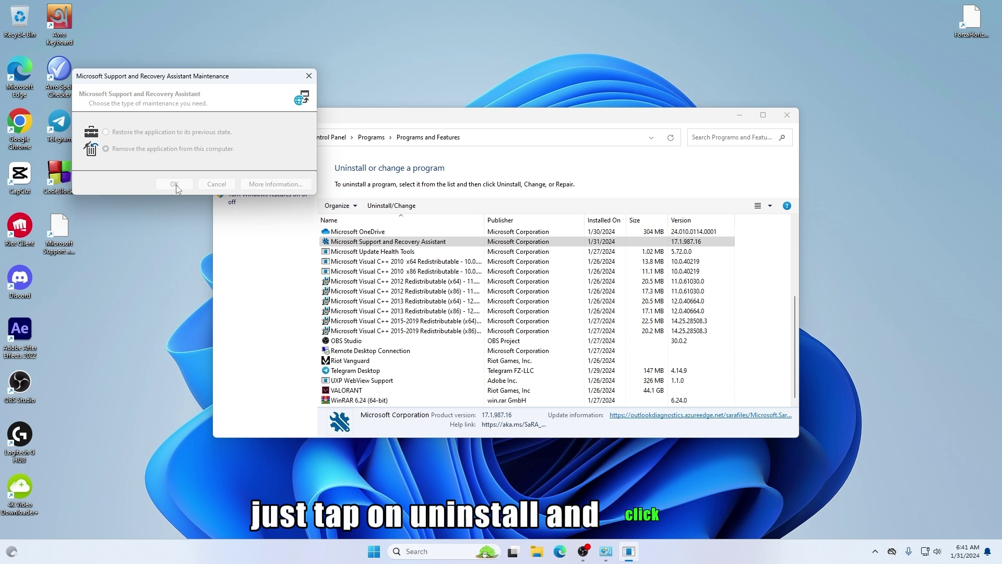